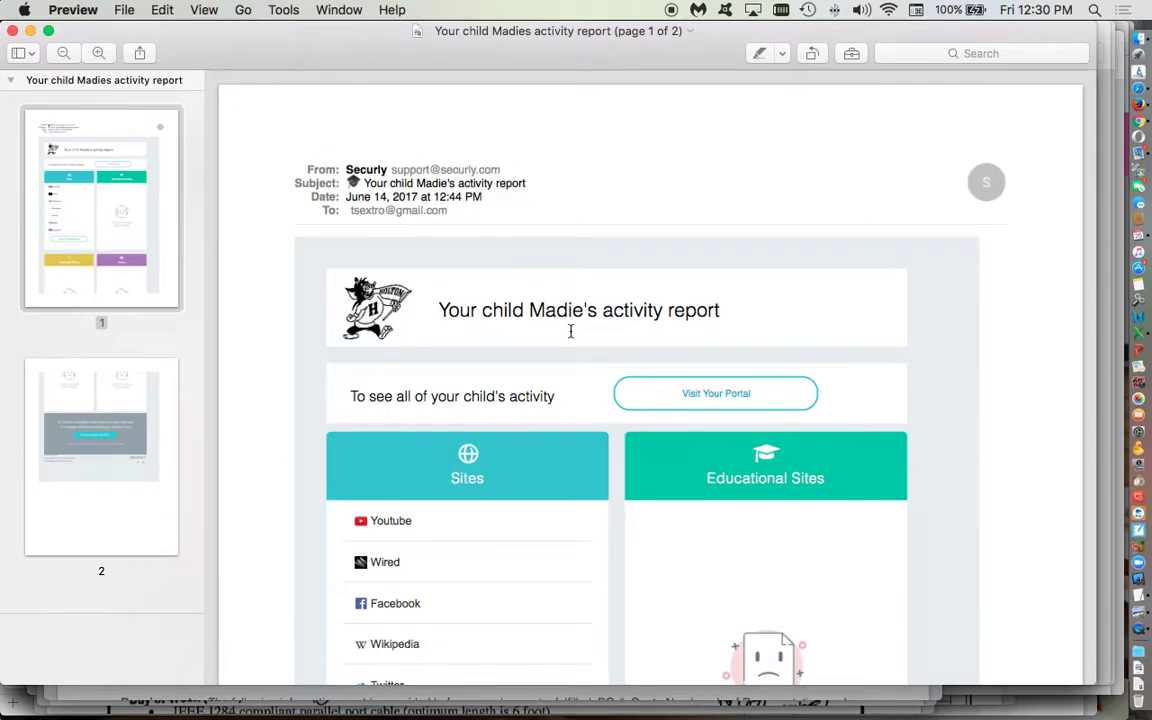
# Step: Scroll the PDF report from the Sites section on page 1 down to the Securly signup footer on page 2
pyautogui.scroll(-5, 570, 331)
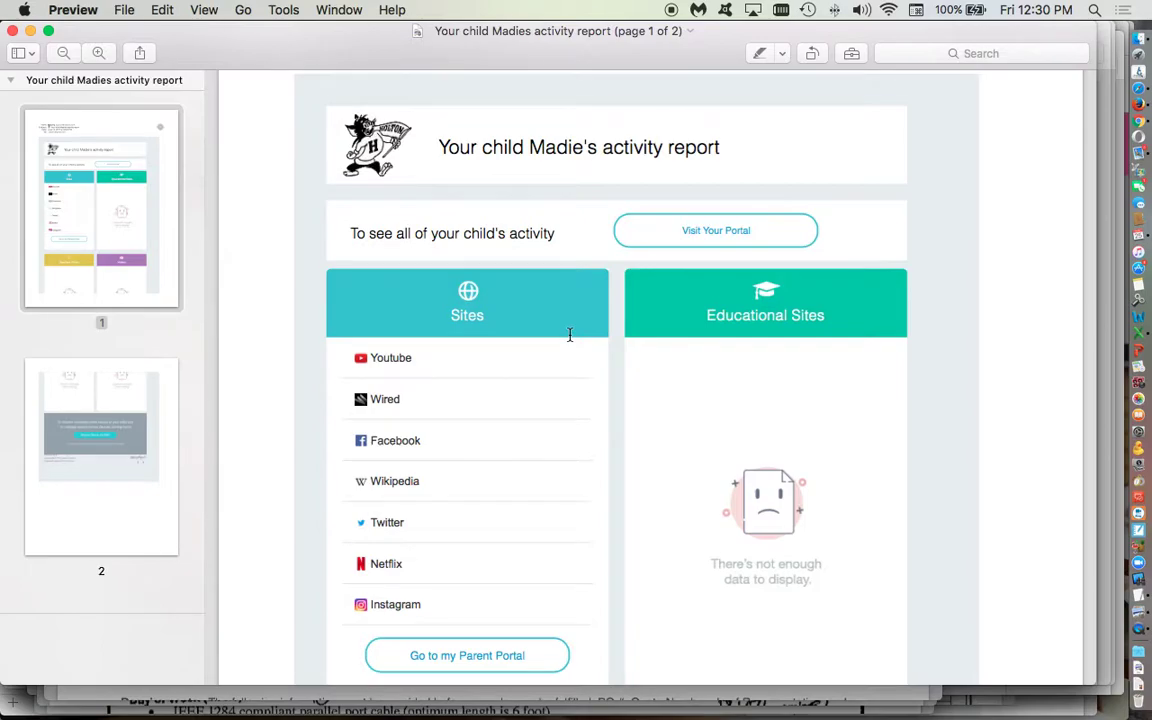
pyautogui.scroll(-5, 570, 335)
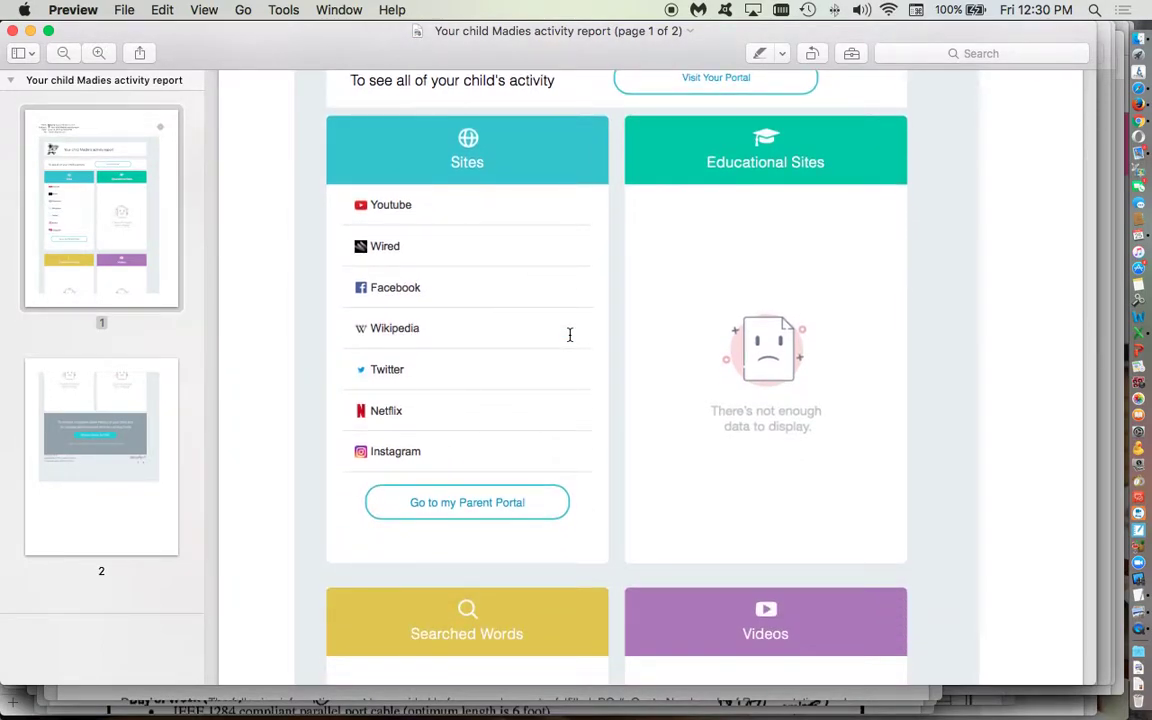
pyautogui.scroll(-10, 570, 335)
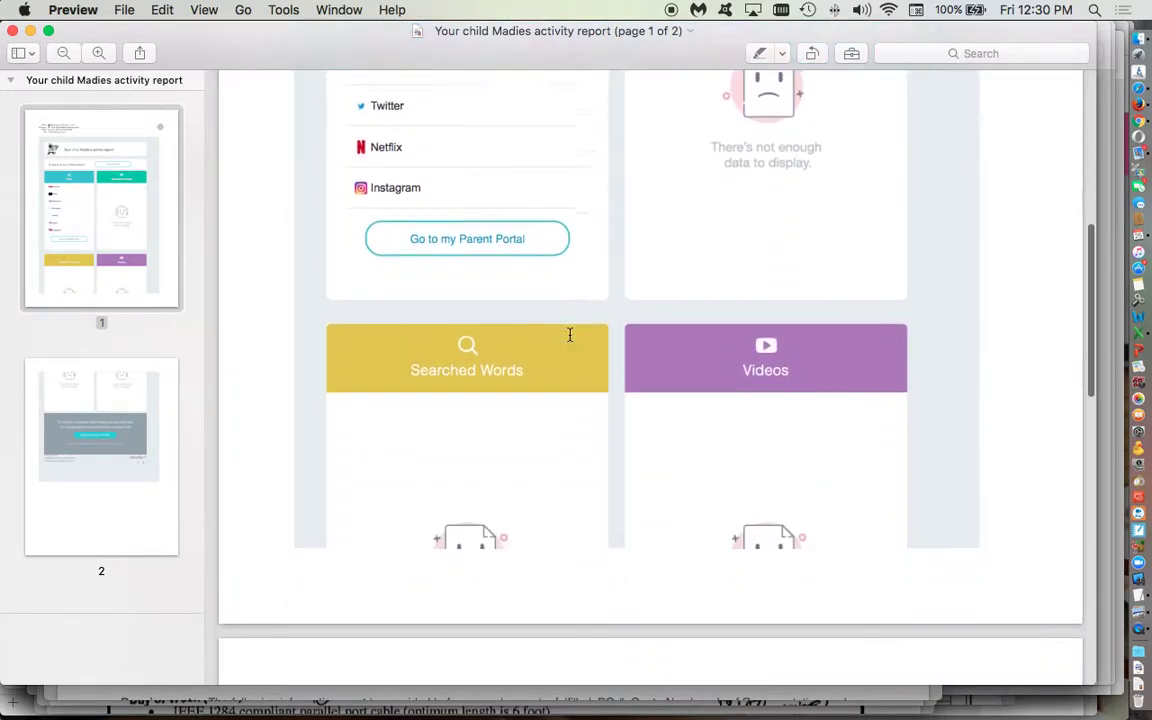
pyautogui.scroll(-5, 570, 335)
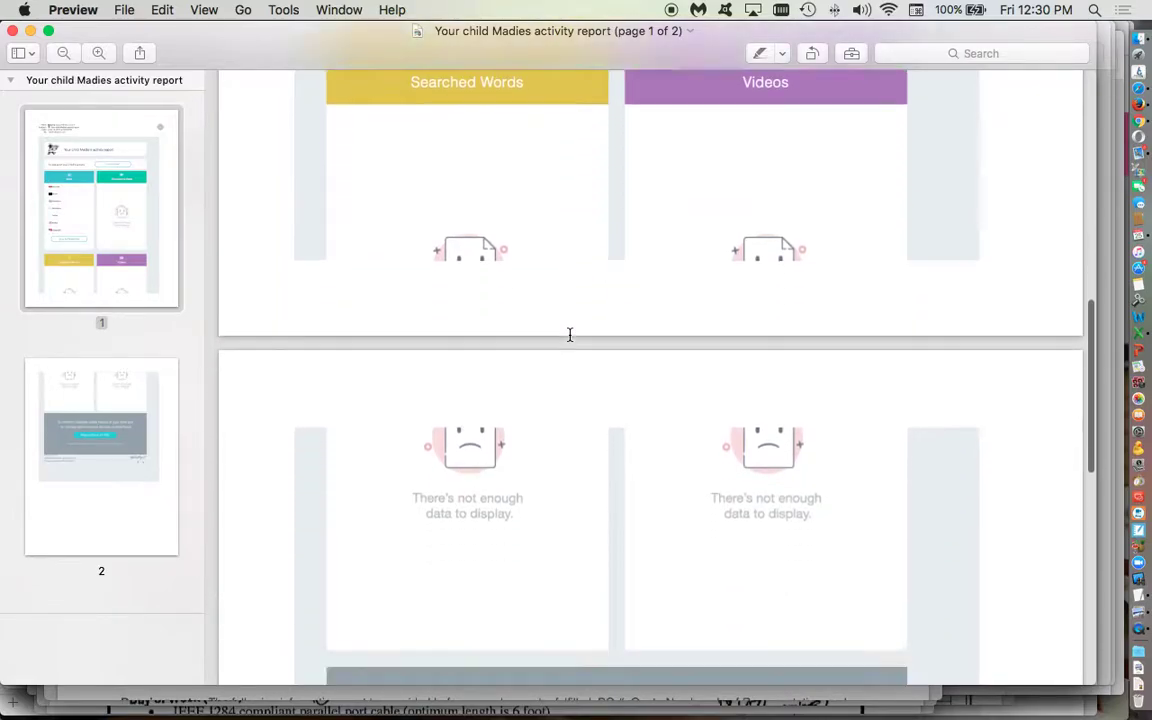
pyautogui.scroll(15, 570, 335)
pyautogui.scroll(4, 570, 335)
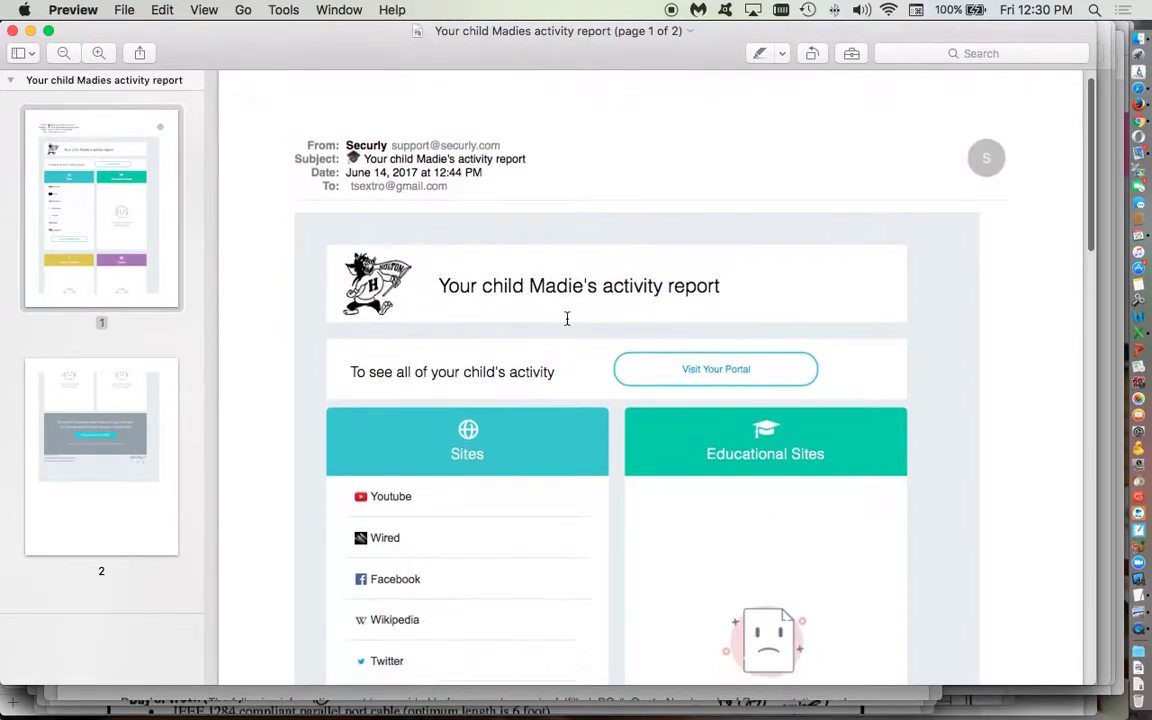
pyautogui.scroll(-2, 567, 318)
pyautogui.scroll(-10, 567, 318)
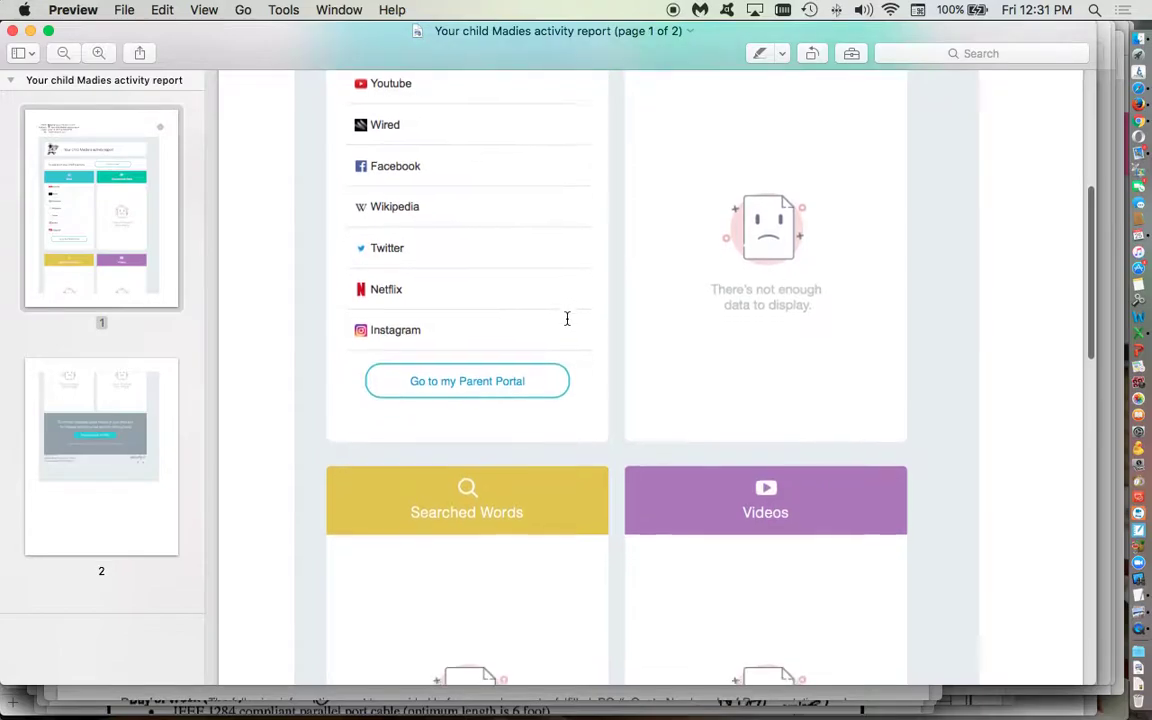
pyautogui.scroll(-8, 567, 318)
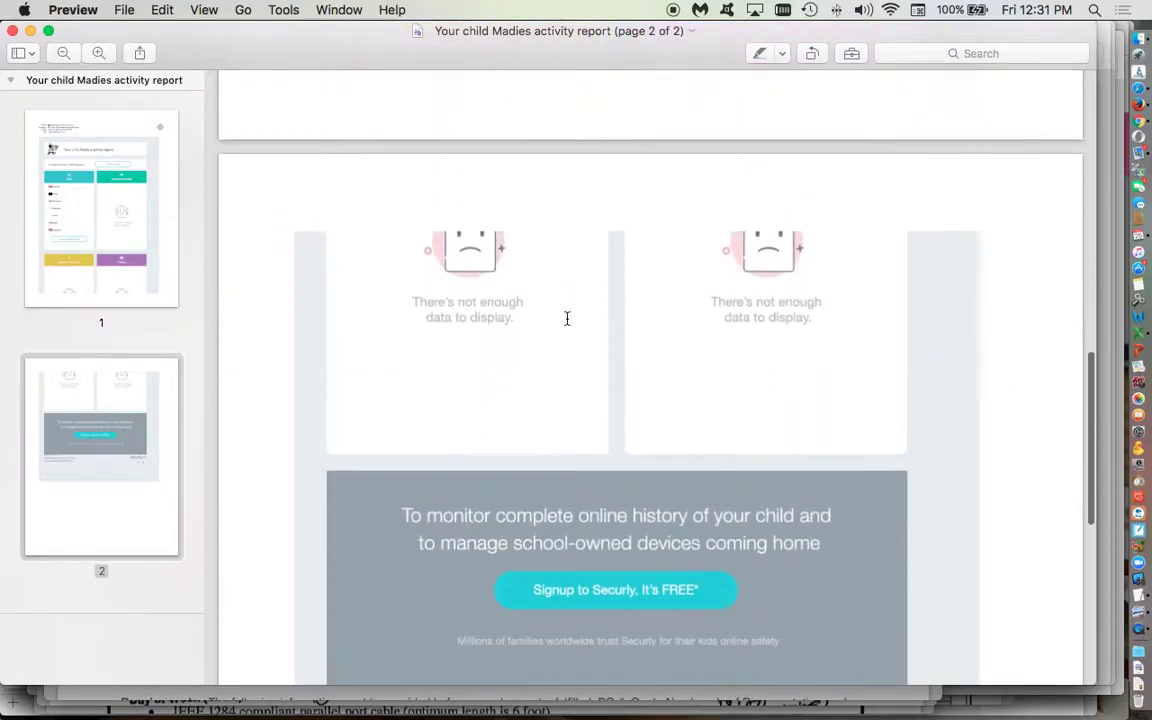
pyautogui.scroll(-4, 567, 318)
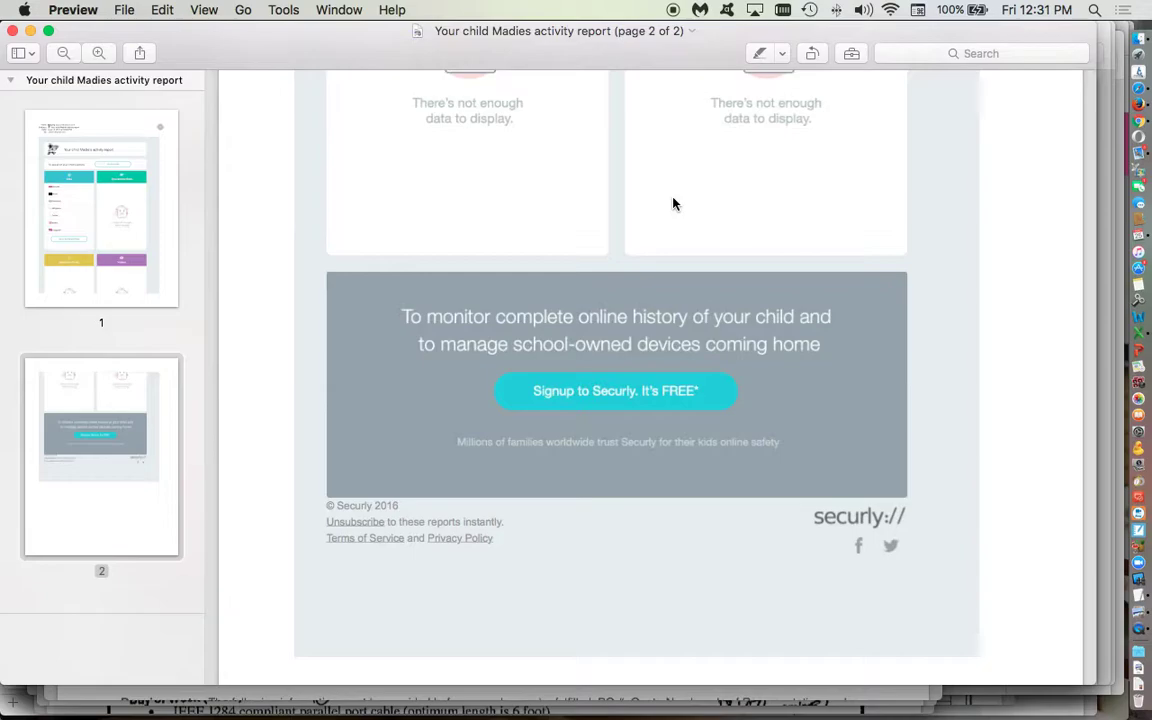
# Step: Switch to Firefox and log in to the Securly parent portal from the Securely Parent bookmark
pyautogui.press('super+Tab')
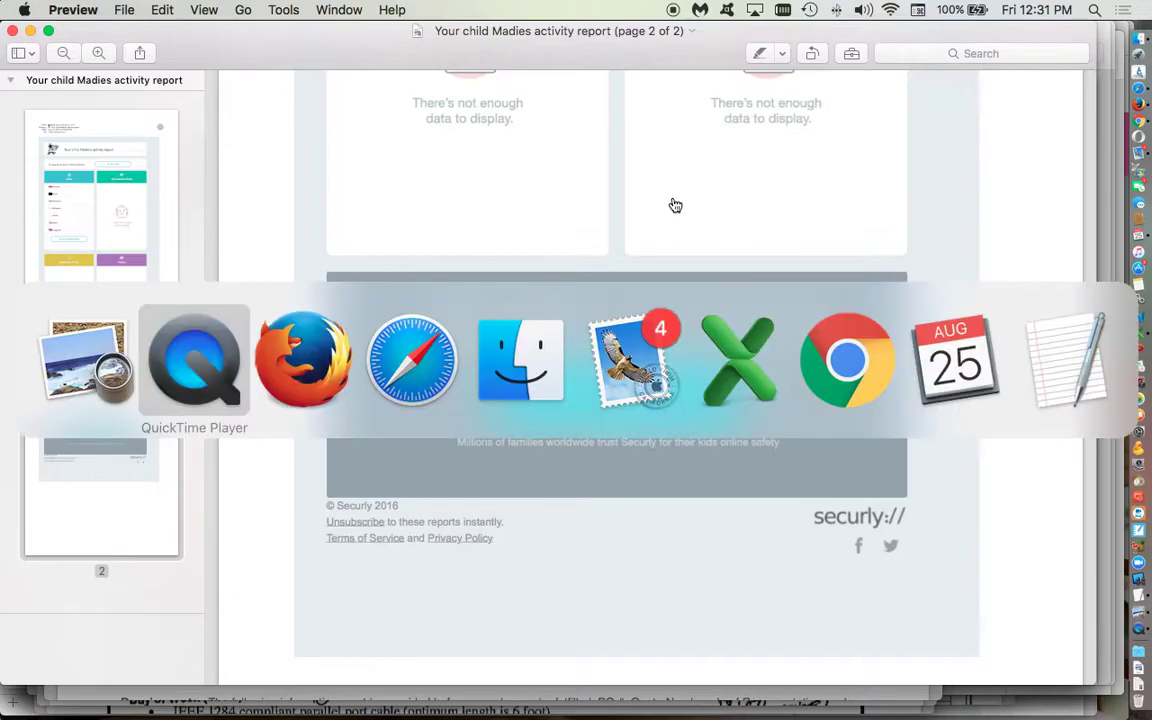
pyautogui.press('super+Tab')
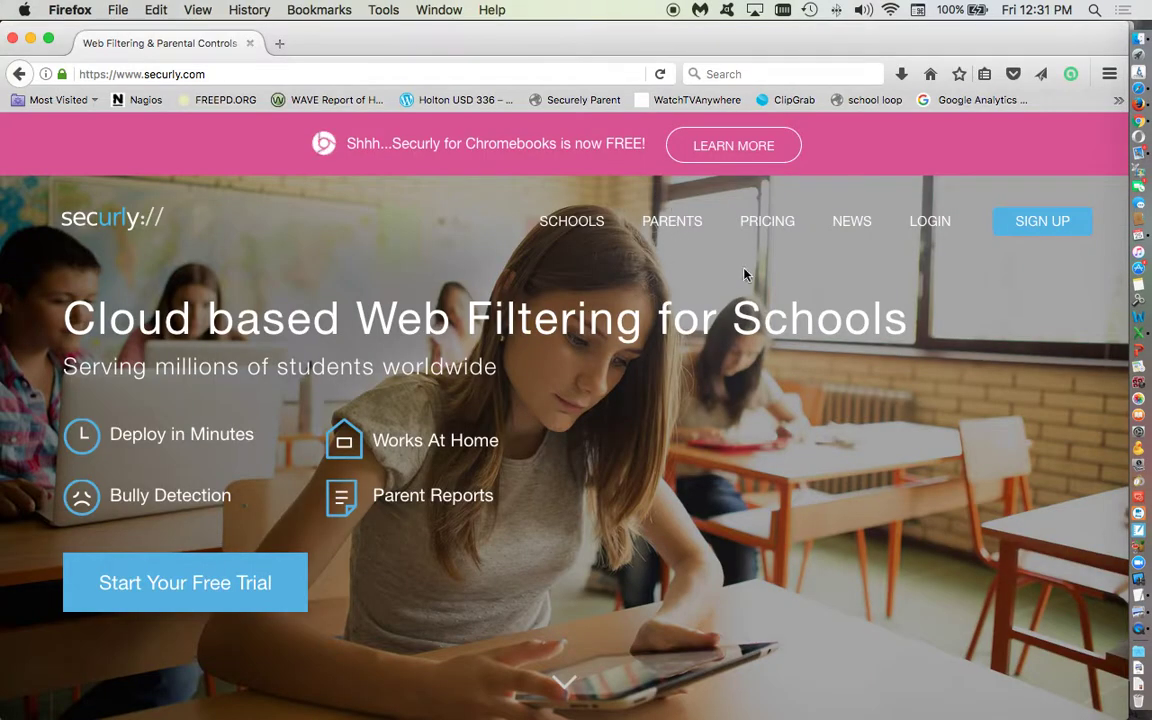
pyautogui.click(575, 101)
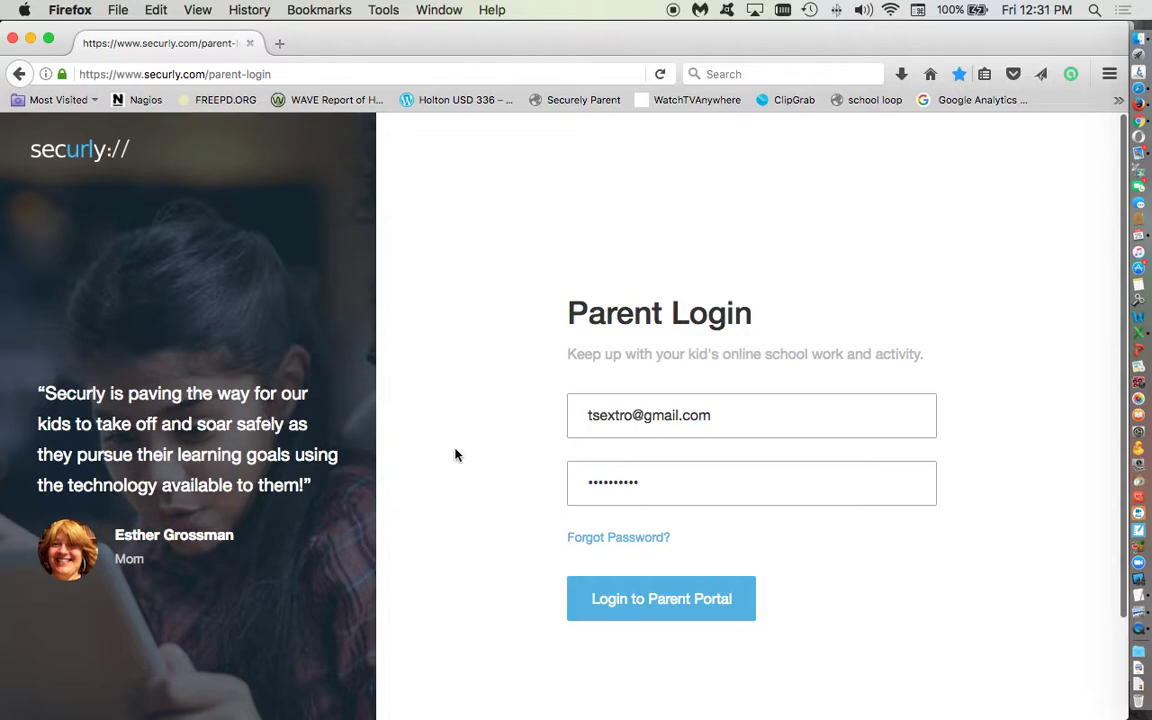
pyautogui.click(673, 608)
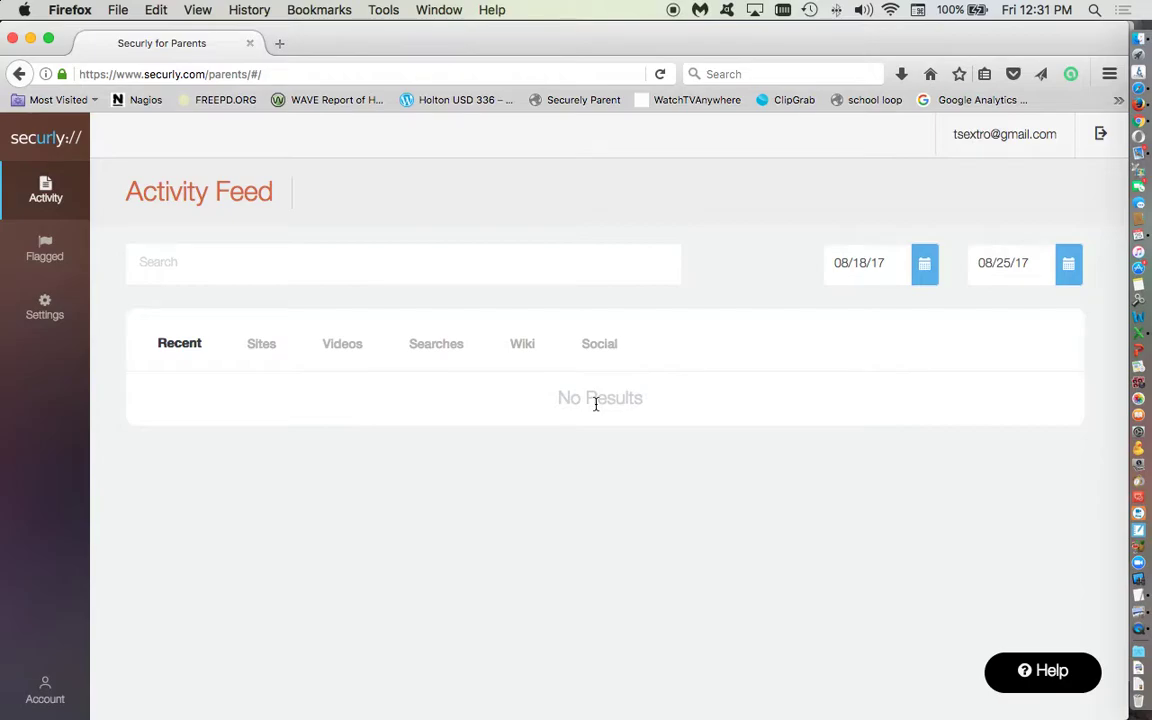
pyautogui.click(925, 268)
pyautogui.click(766, 261)
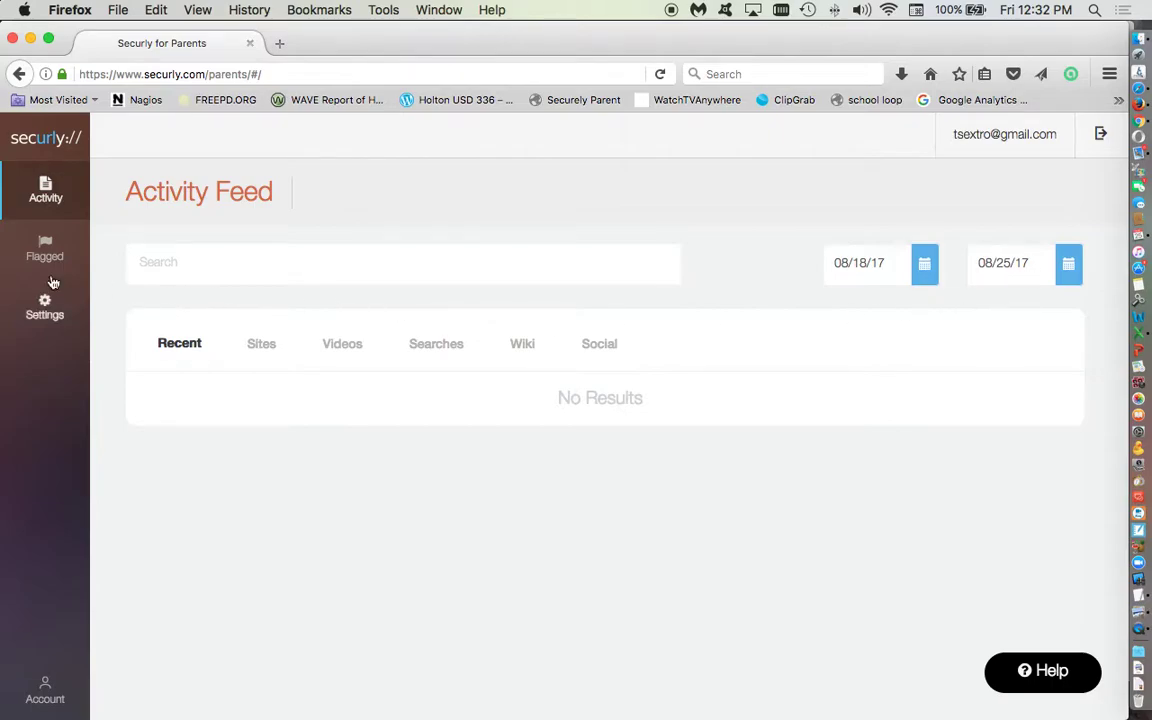
pyautogui.click(45, 249)
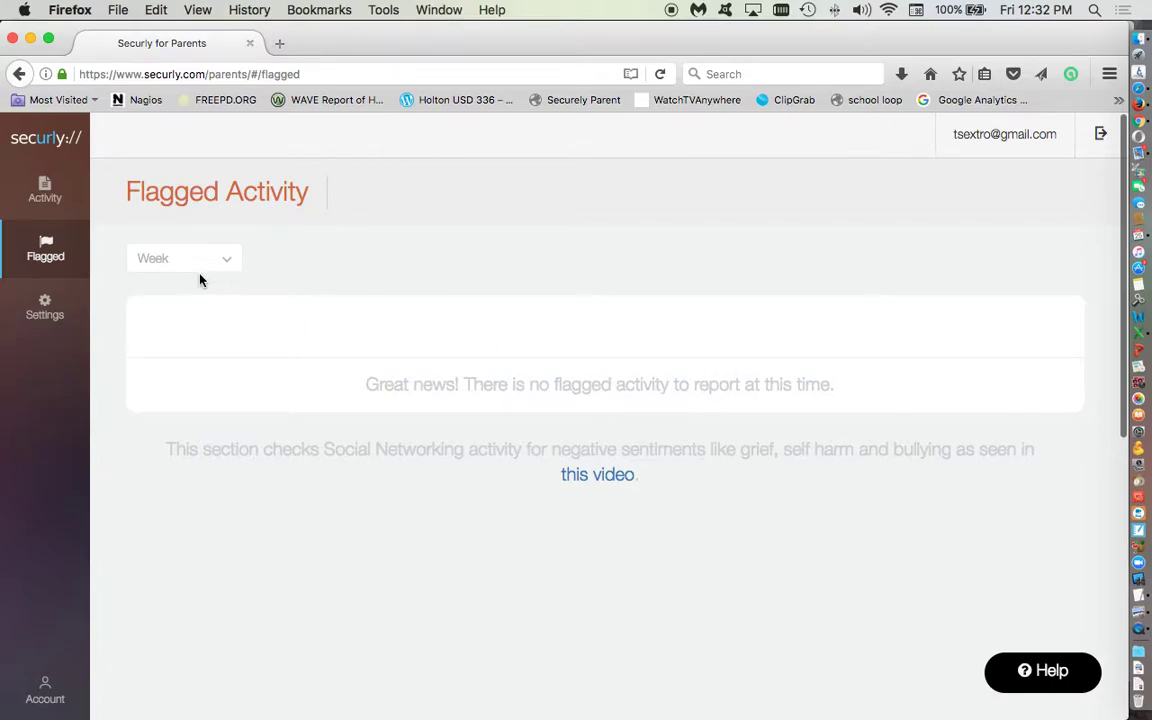
pyautogui.click(45, 195)
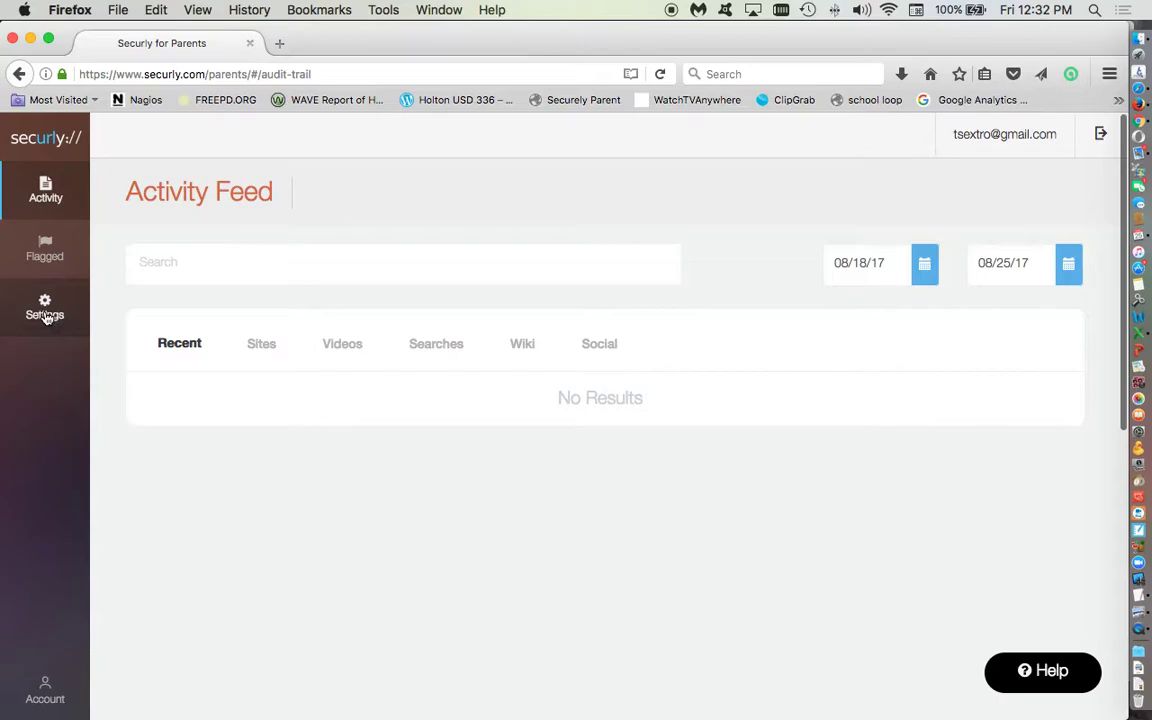
# Step: Open the child's Settings, toggle YouTube Safety Mode on and back off, then reach Filter Categories
pyautogui.click(45, 313)
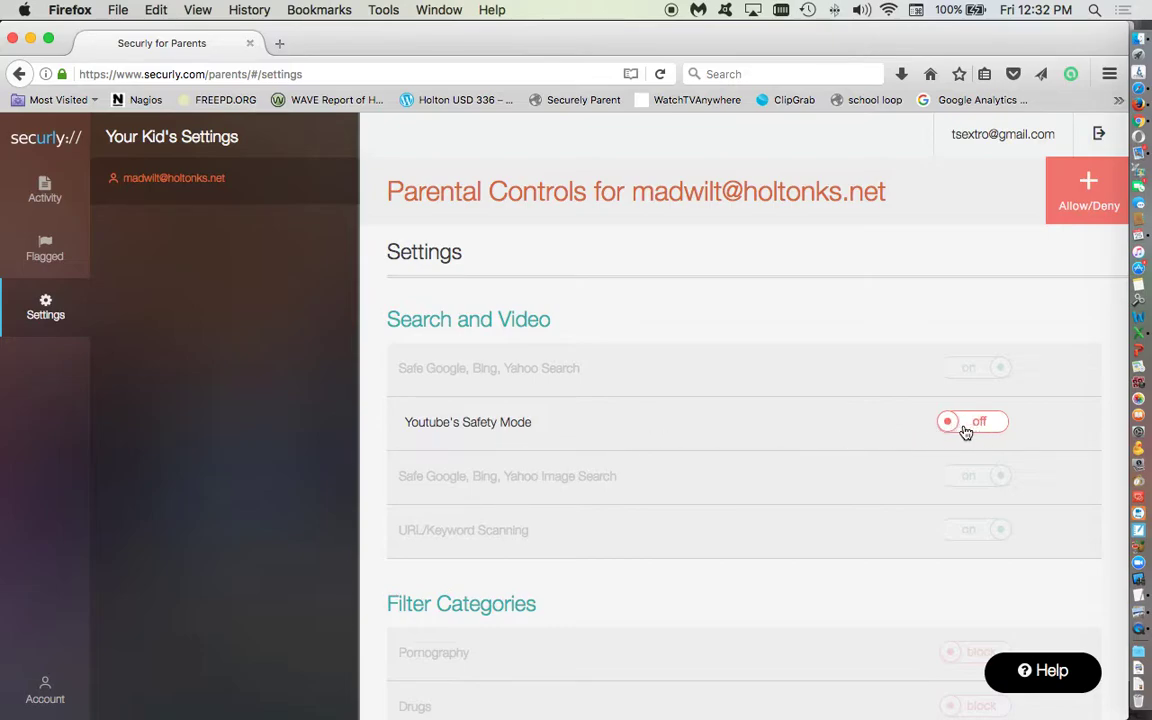
pyautogui.scroll(-3, 880, 470)
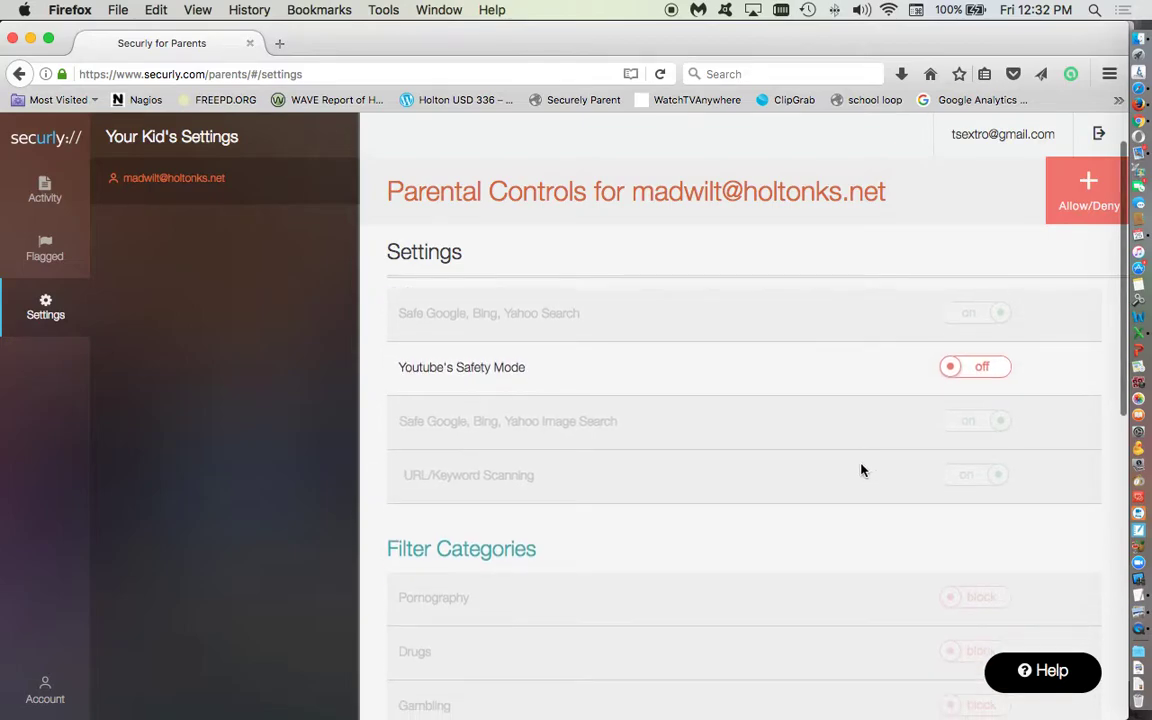
pyautogui.click(972, 335)
pyautogui.click(955, 341)
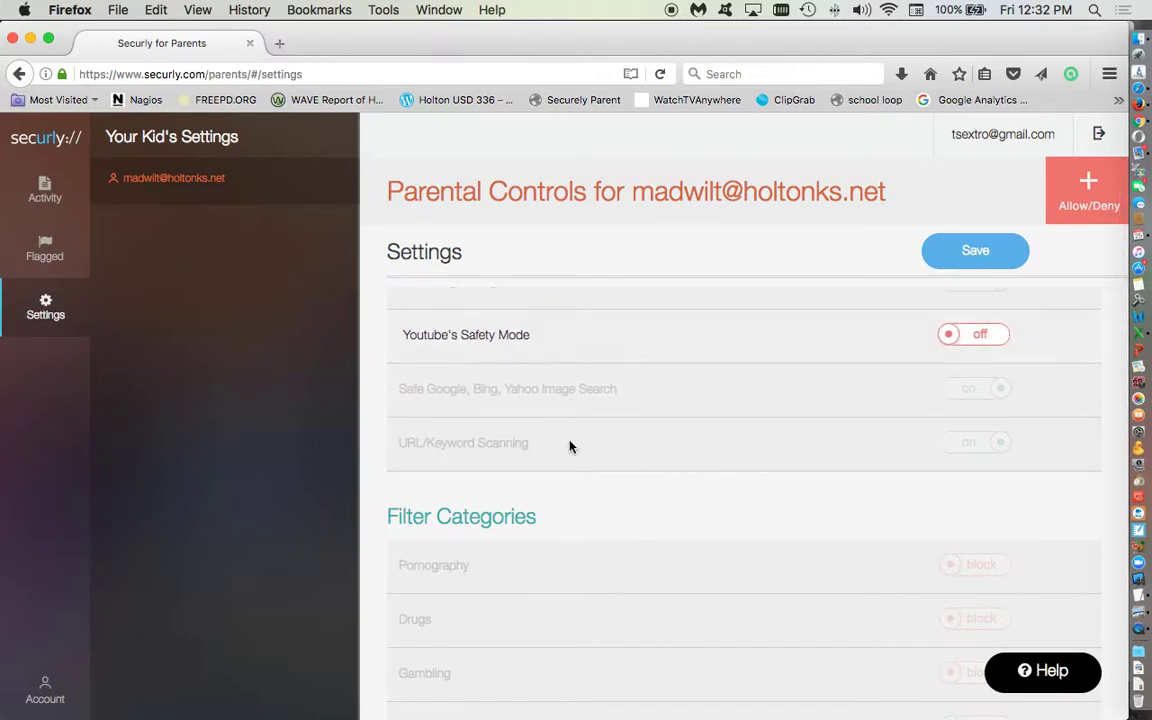
pyautogui.scroll(-2, 586, 465)
pyautogui.scroll(-3, 586, 467)
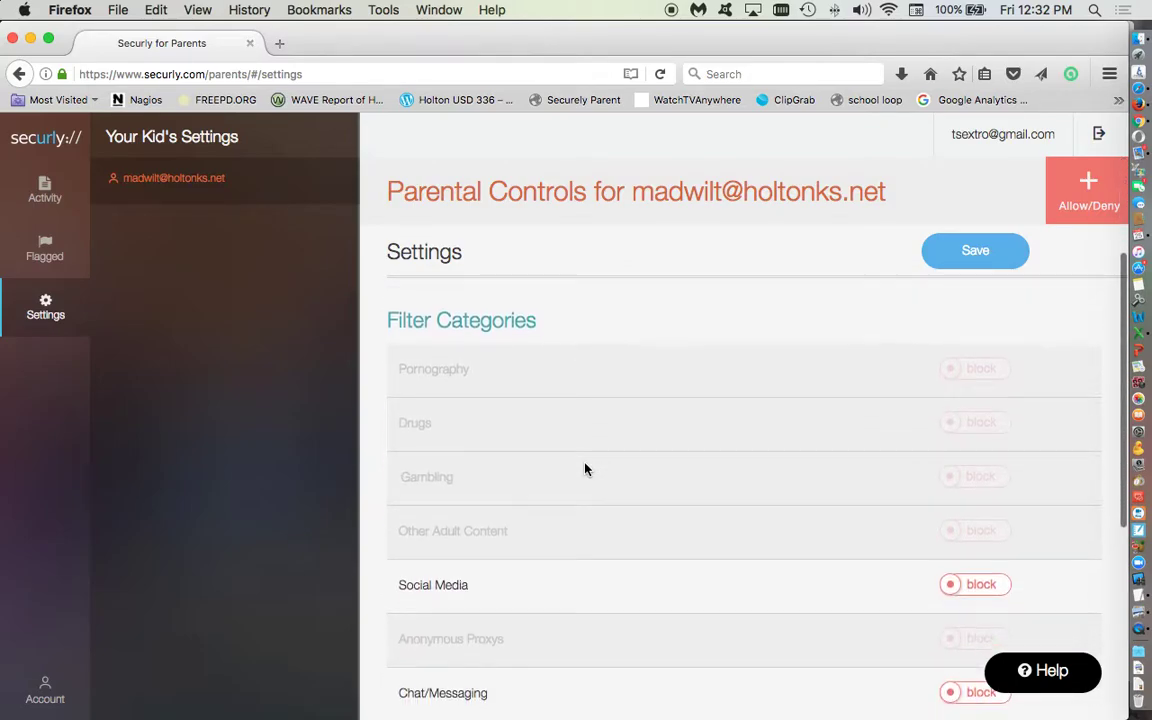
pyautogui.scroll(-1, 725, 535)
pyautogui.scroll(3, 725, 535)
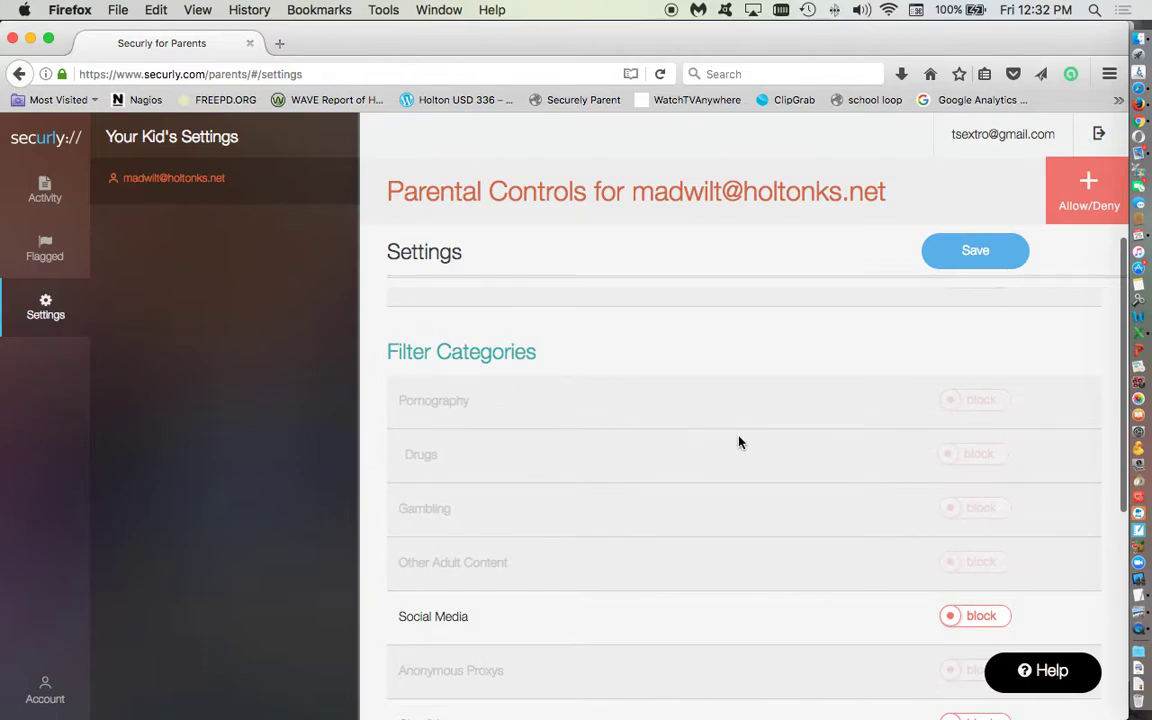
# Step: Switch Social Media, Chat/Messaging and Web Mail to allow, and save
pyautogui.scroll(-5, 656, 424)
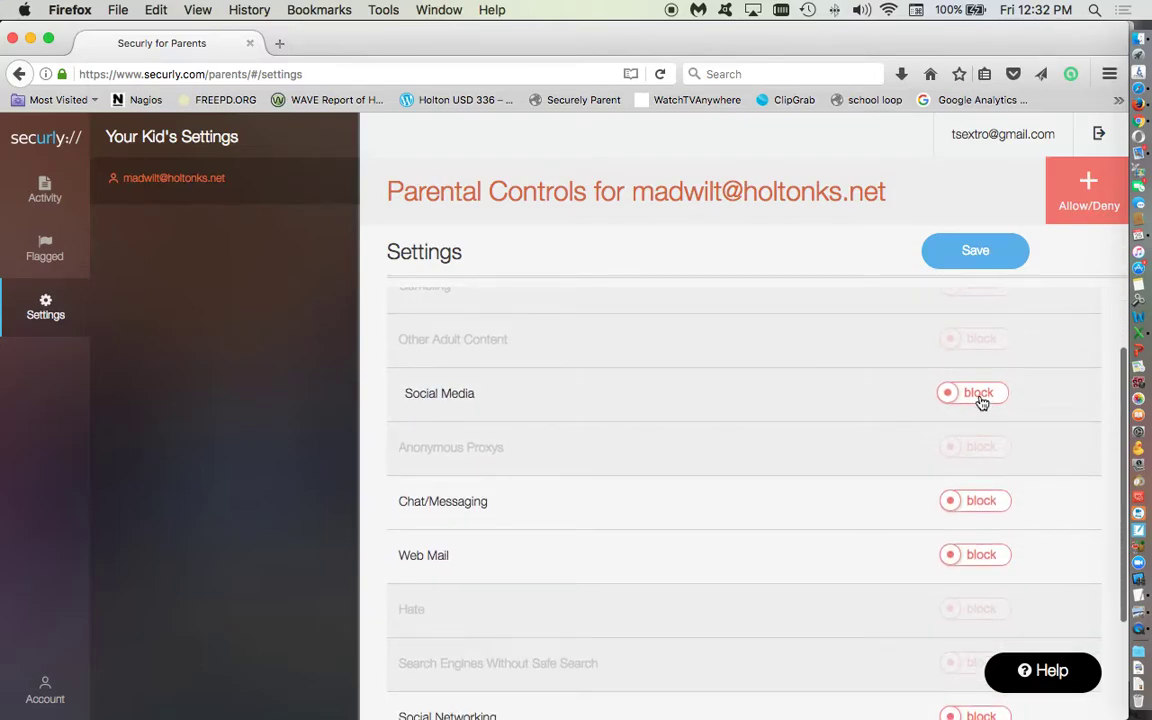
pyautogui.click(980, 400)
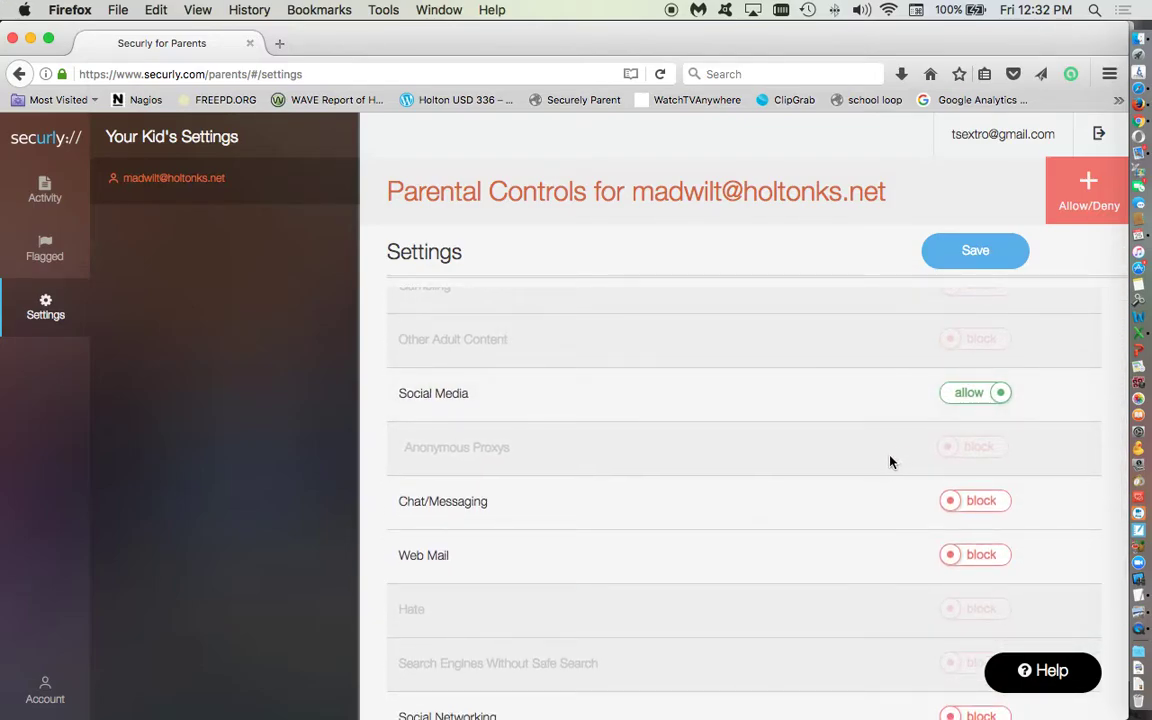
pyautogui.click(983, 512)
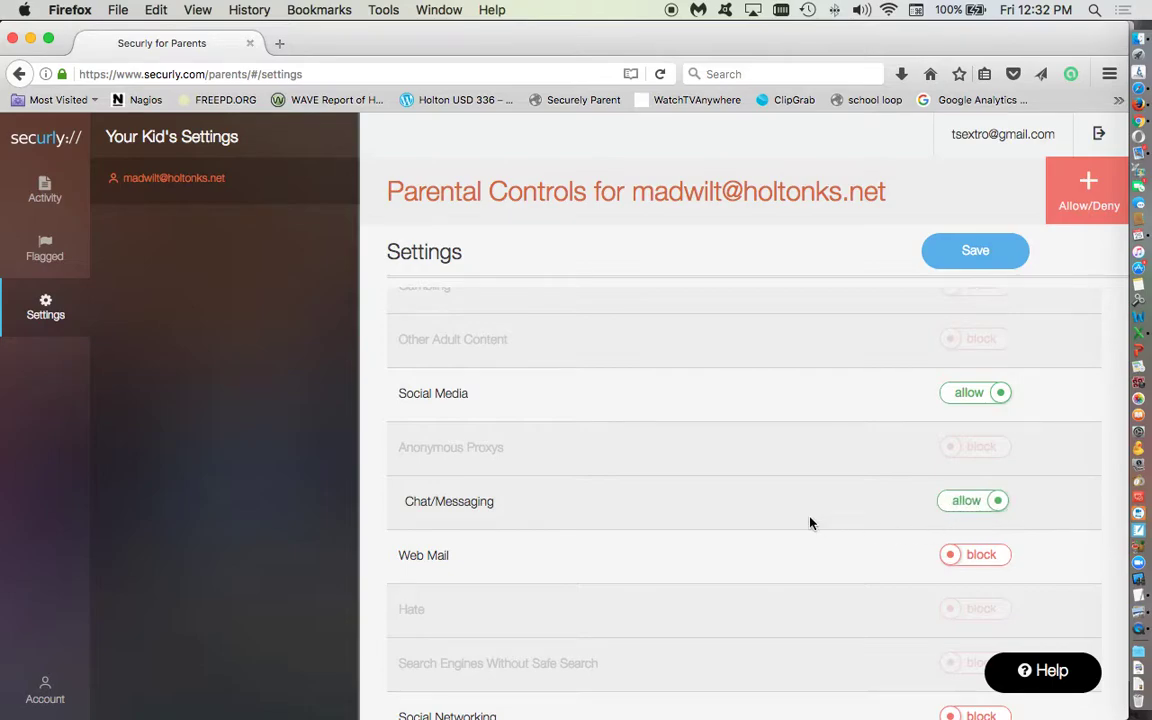
pyautogui.scroll(-2, 800, 520)
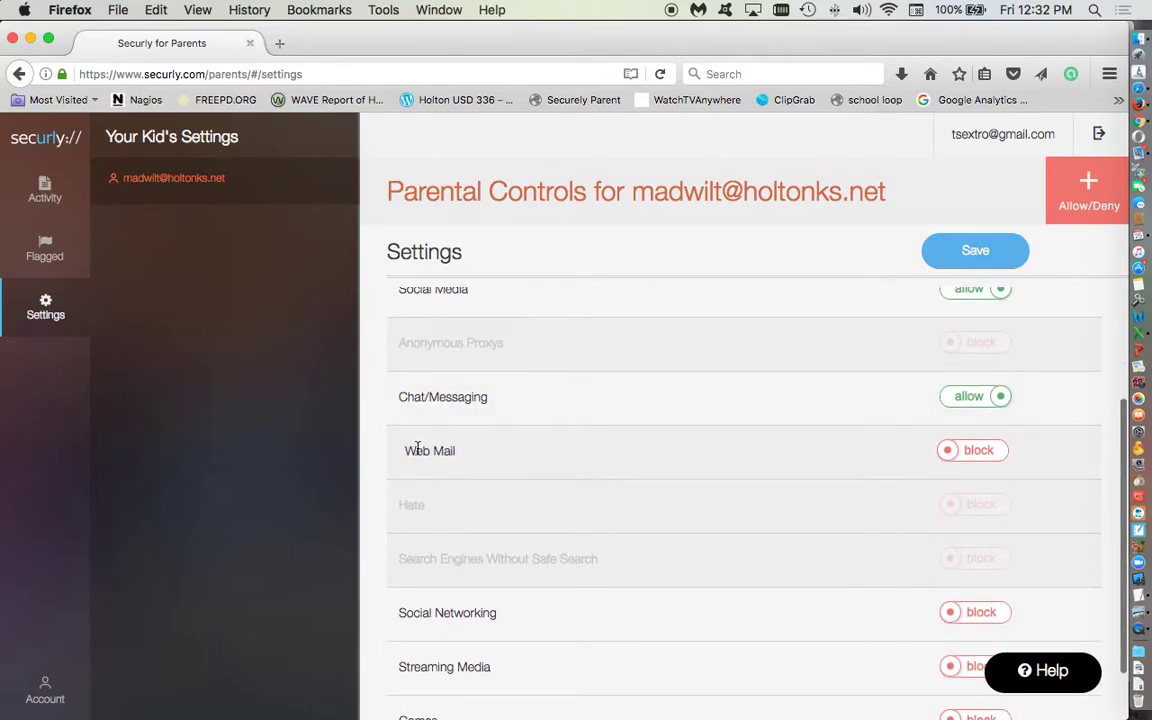
pyautogui.click(955, 450)
pyautogui.scroll(-2, 813, 497)
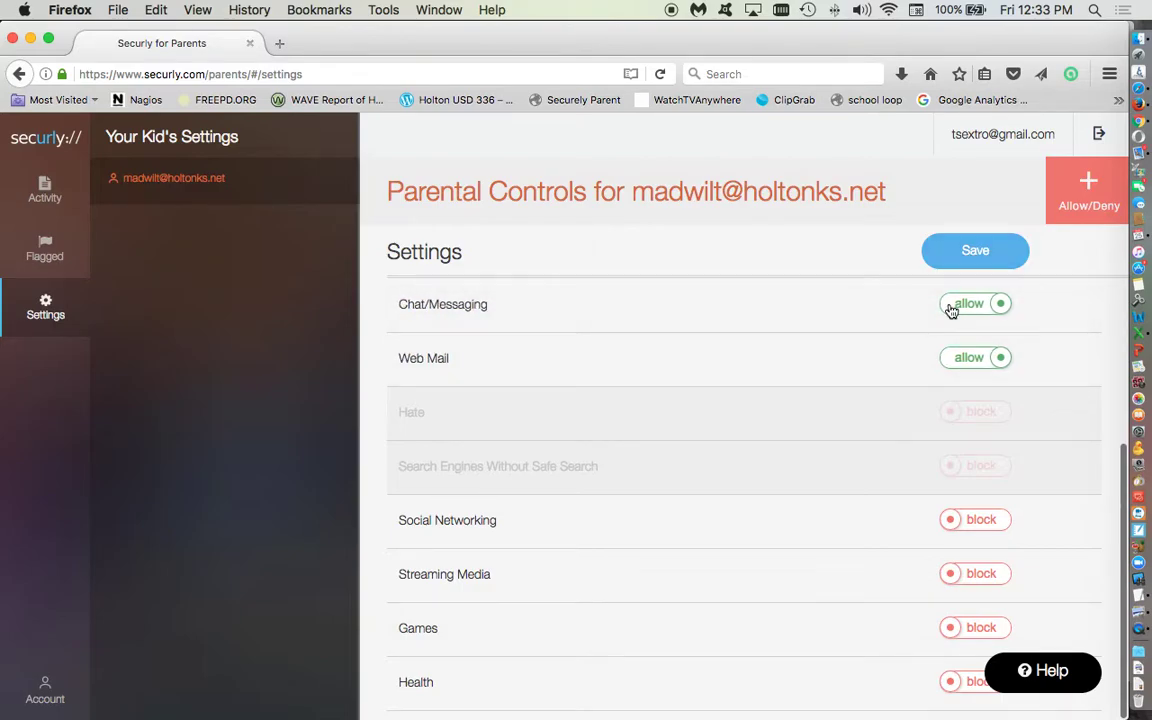
pyautogui.click(972, 254)
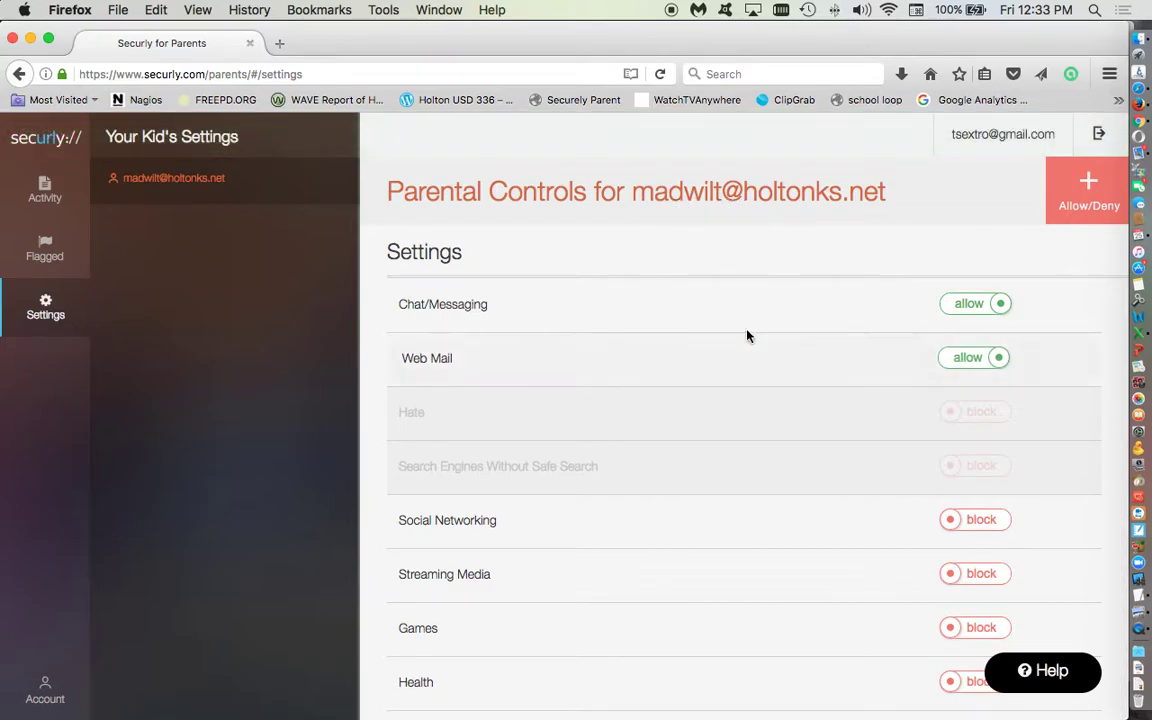
# Step: Switch Streaming Media and Social Networking to allow, and save again
pyautogui.click(988, 576)
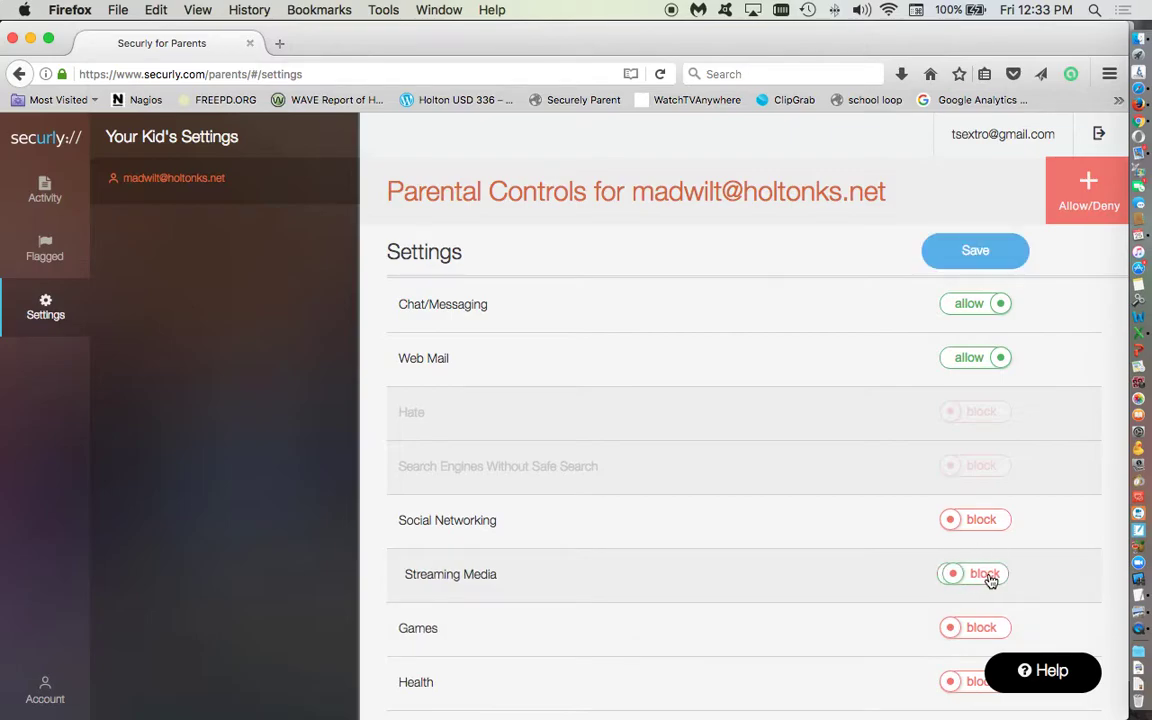
pyautogui.click(982, 521)
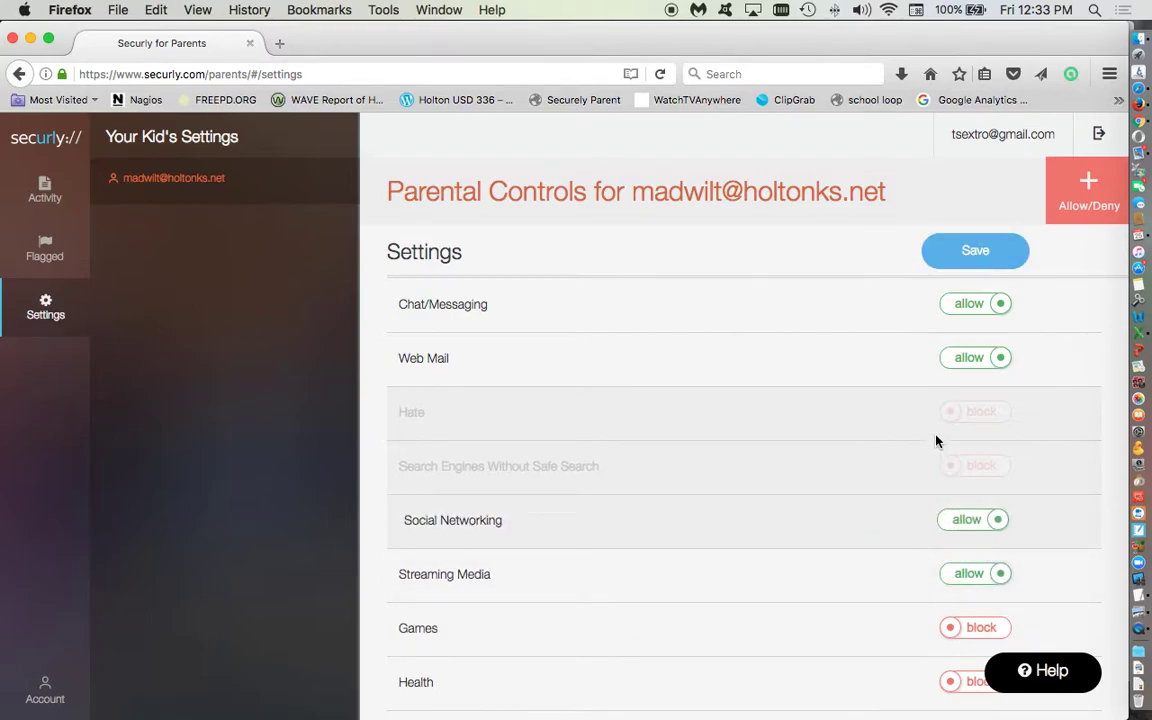
pyautogui.click(973, 250)
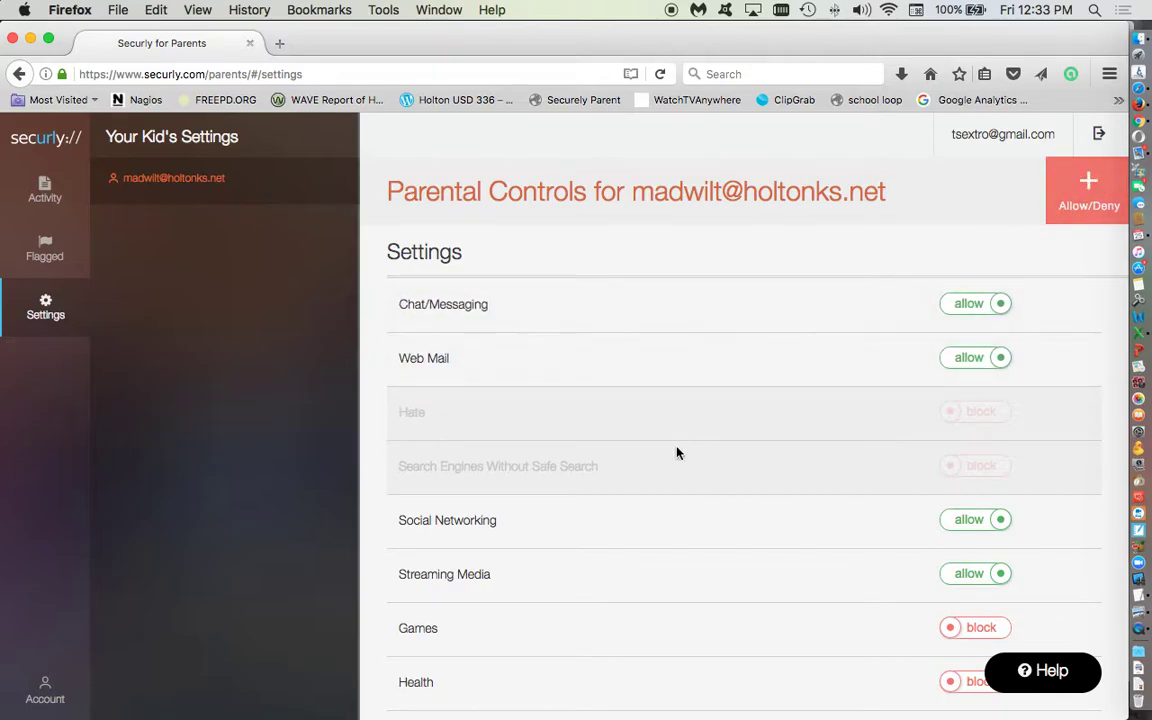
pyautogui.click(1087, 193)
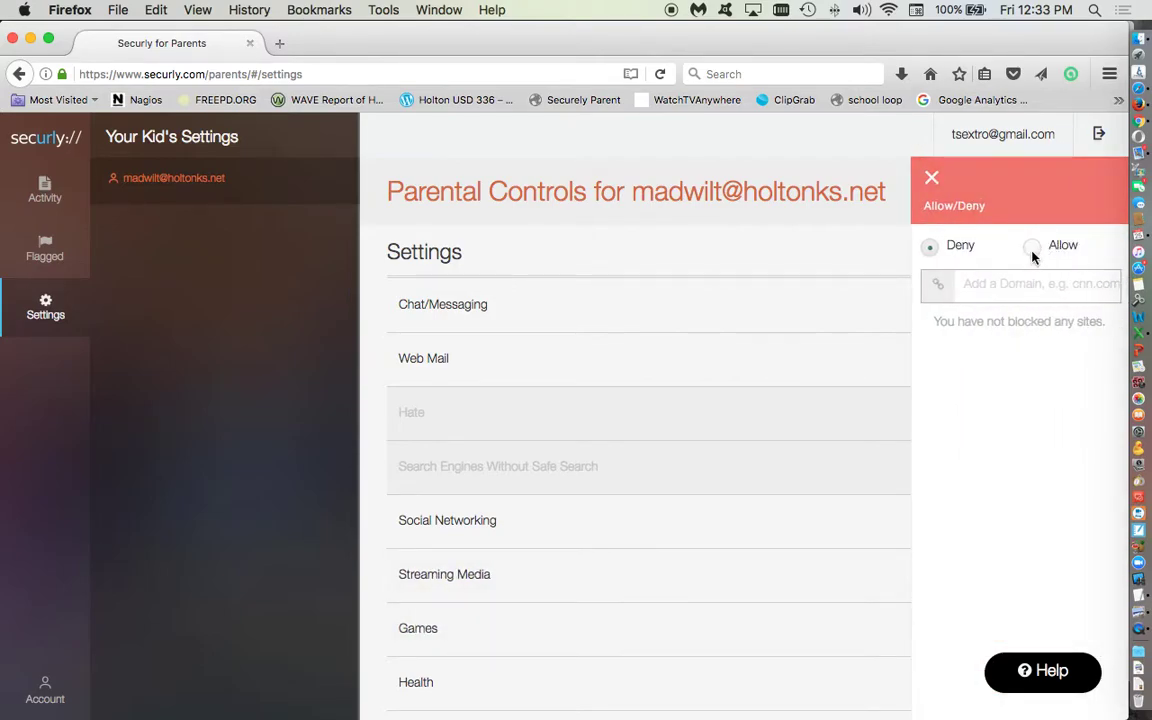
pyautogui.click(1035, 250)
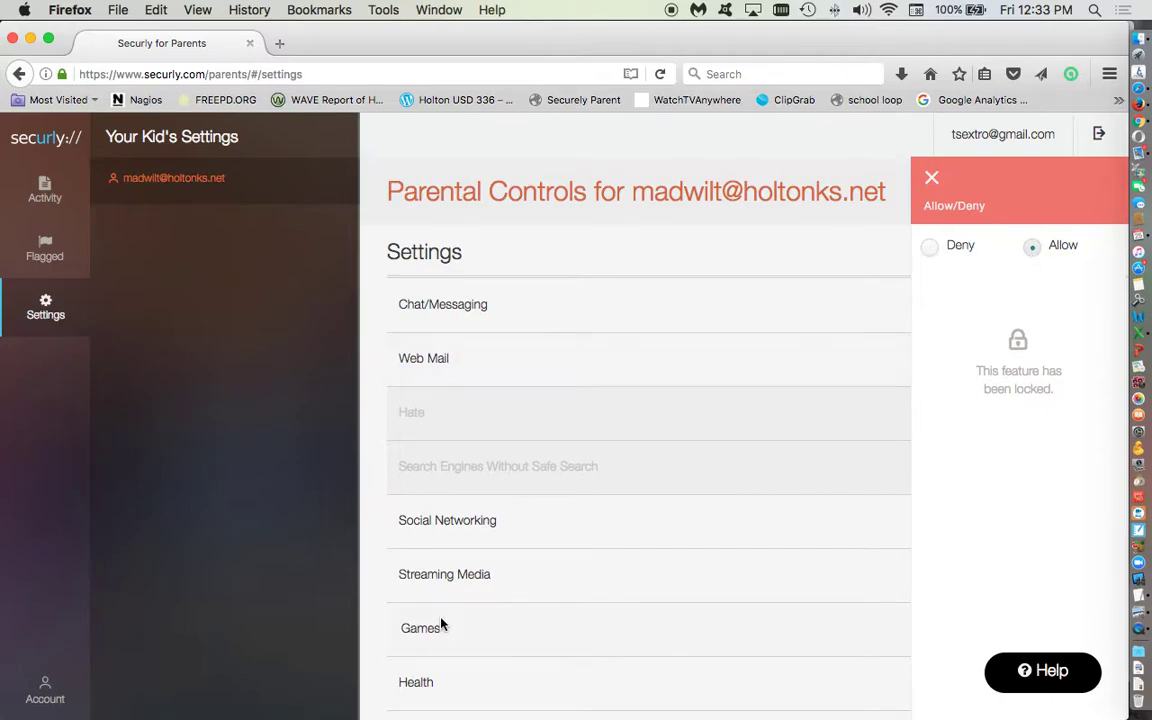
pyautogui.click(932, 250)
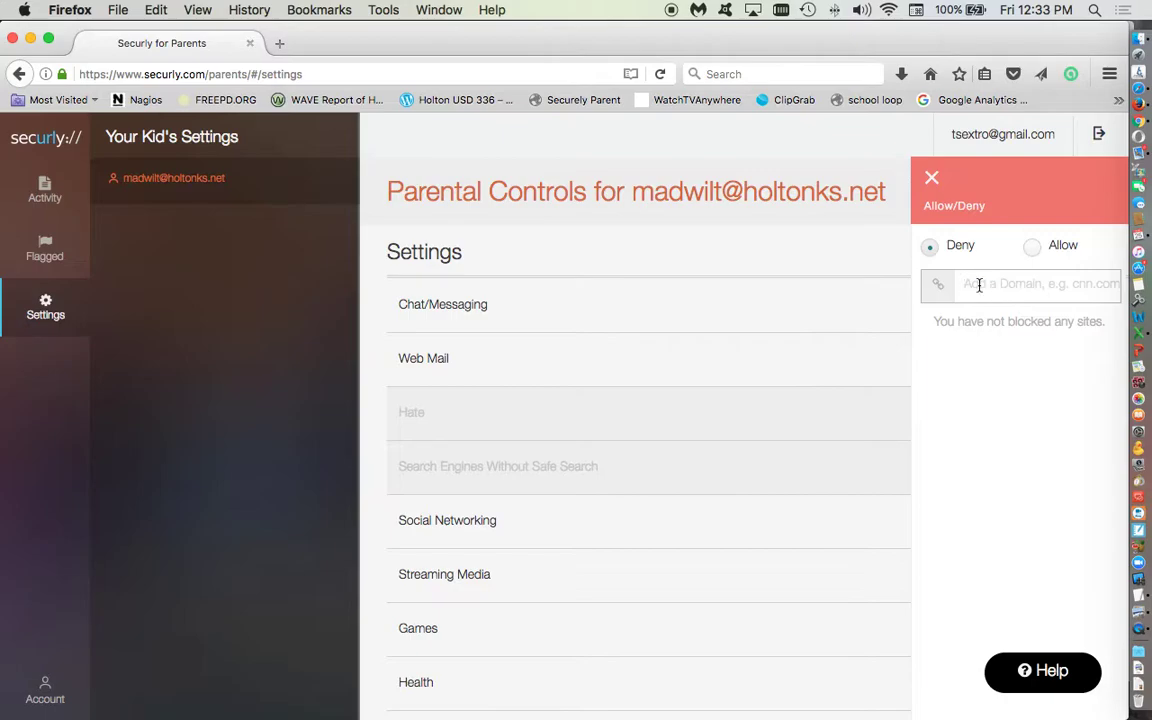
pyautogui.click(930, 178)
pyautogui.click(1085, 186)
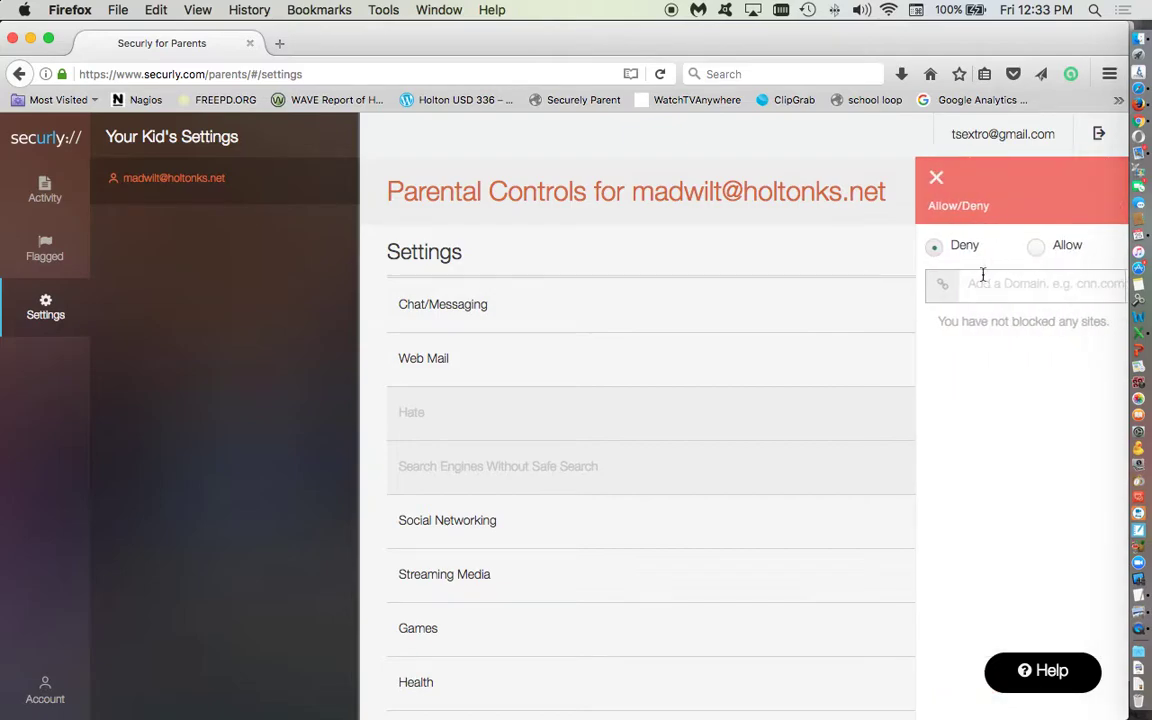
pyautogui.click(1034, 247)
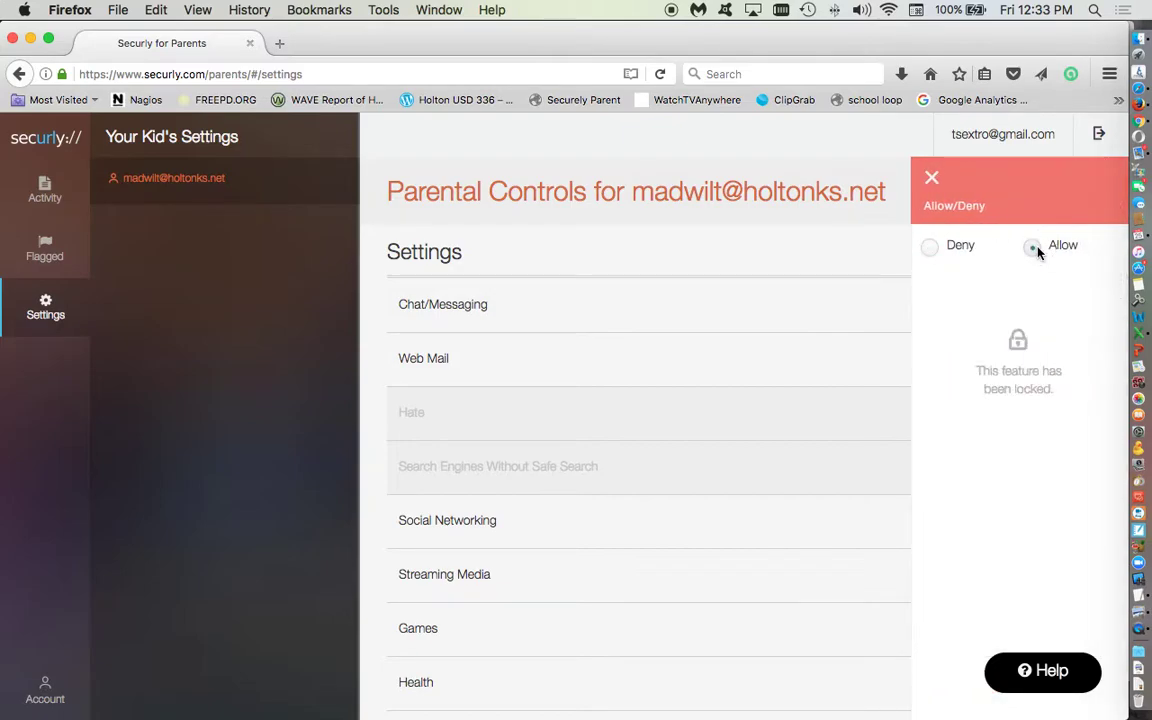
pyautogui.click(932, 180)
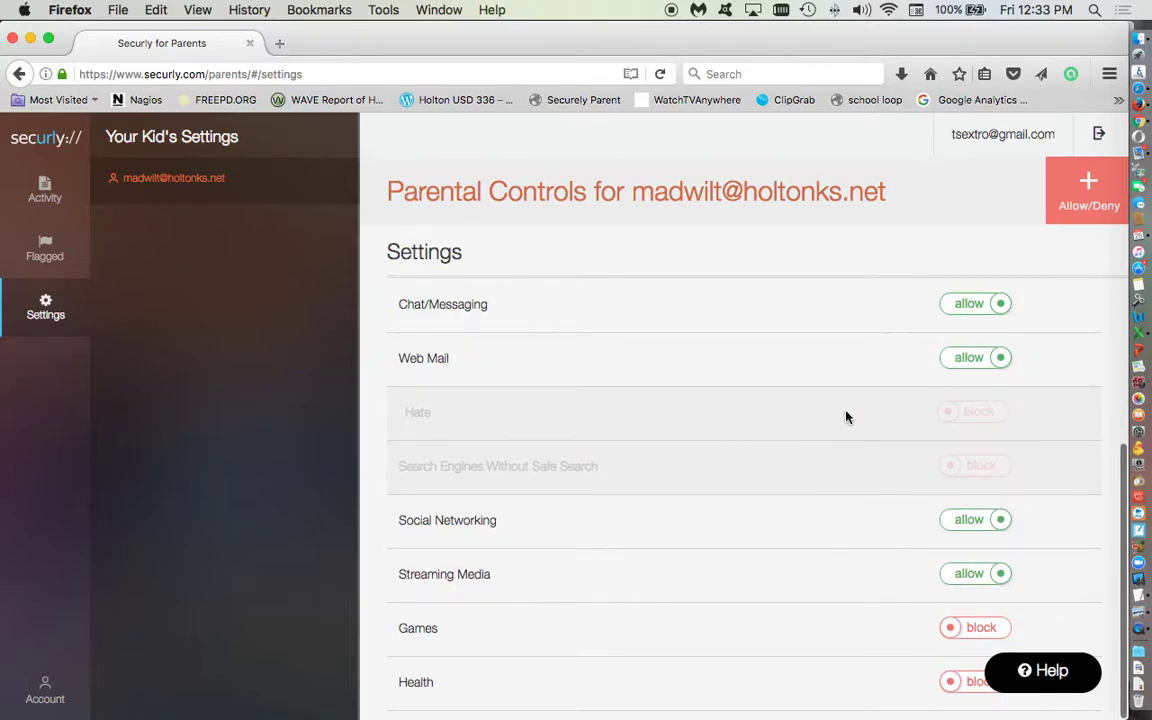
pyautogui.scroll(5, 846, 417)
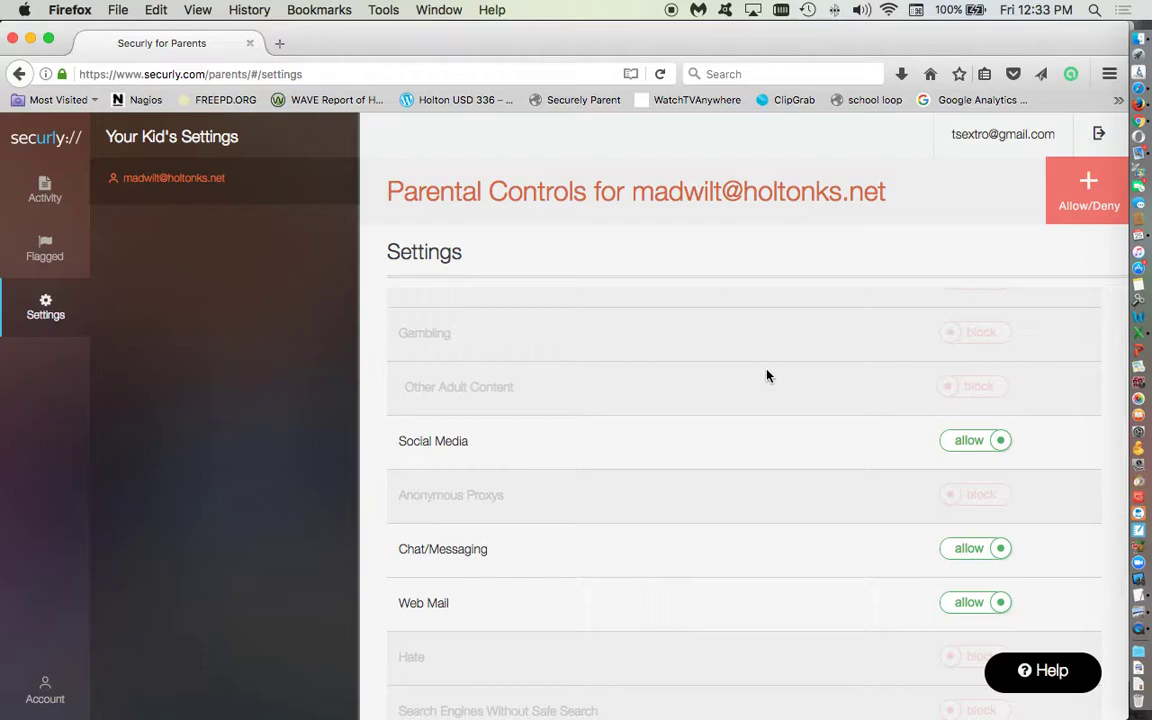
pyautogui.scroll(8, 515, 384)
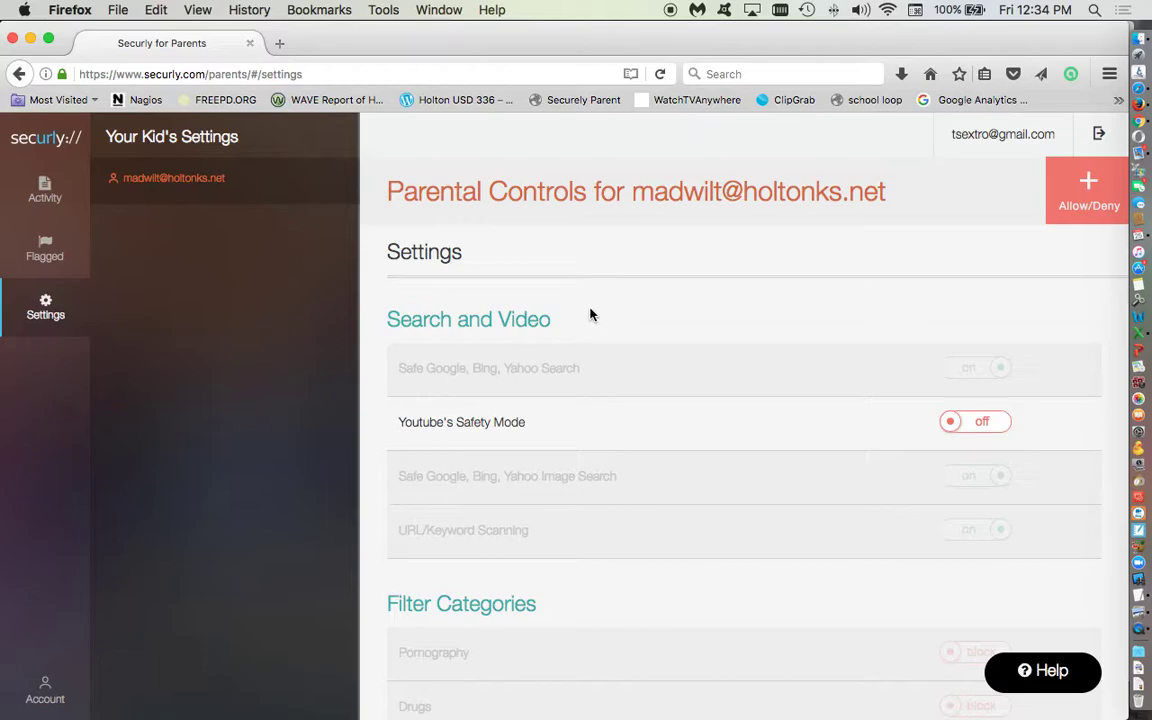
pyautogui.click(1015, 8)
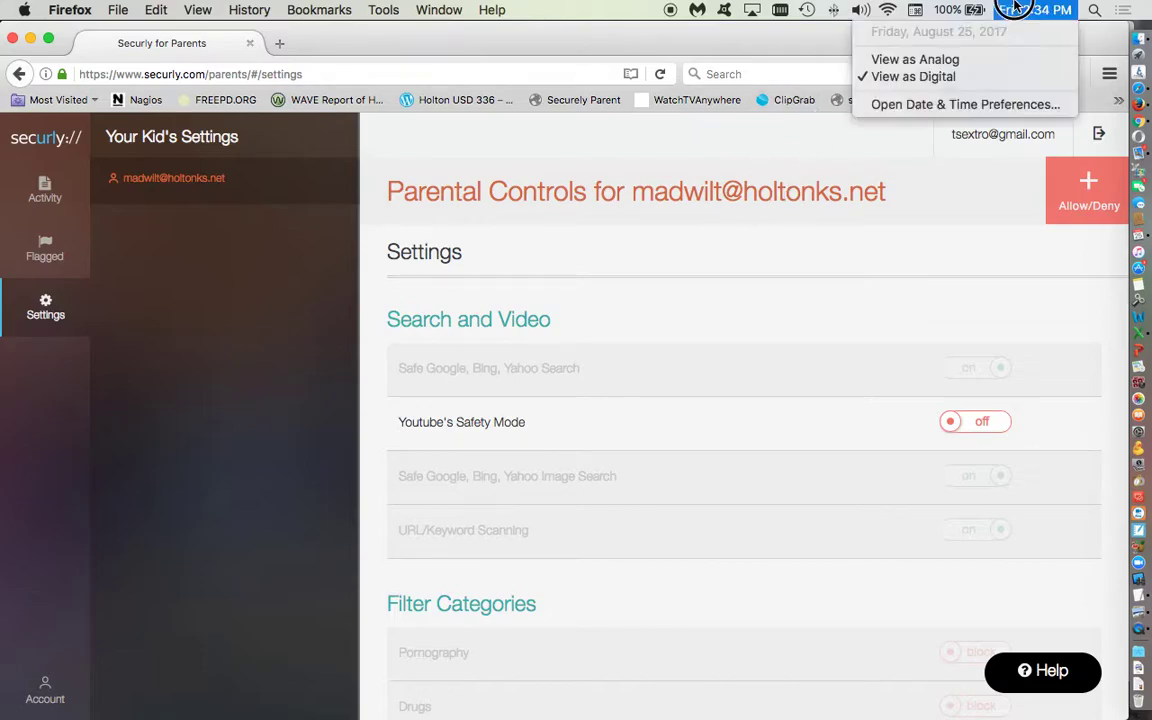
pyautogui.click(1015, 8)
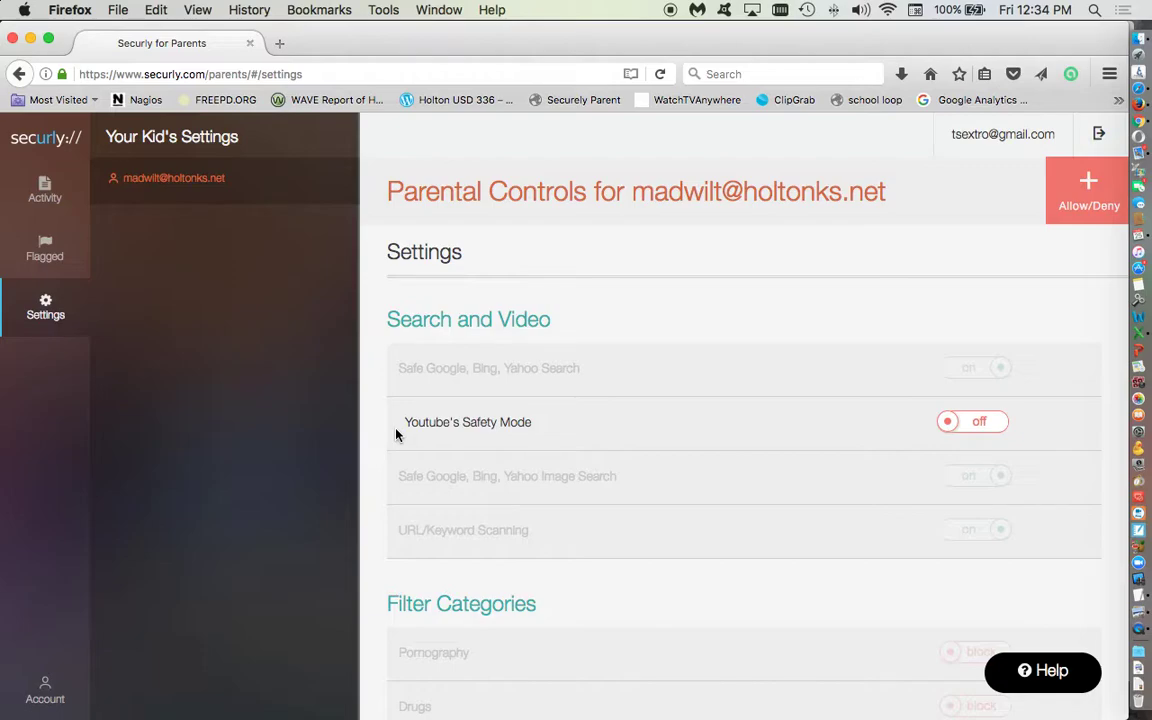
pyautogui.moveTo(423, 421)
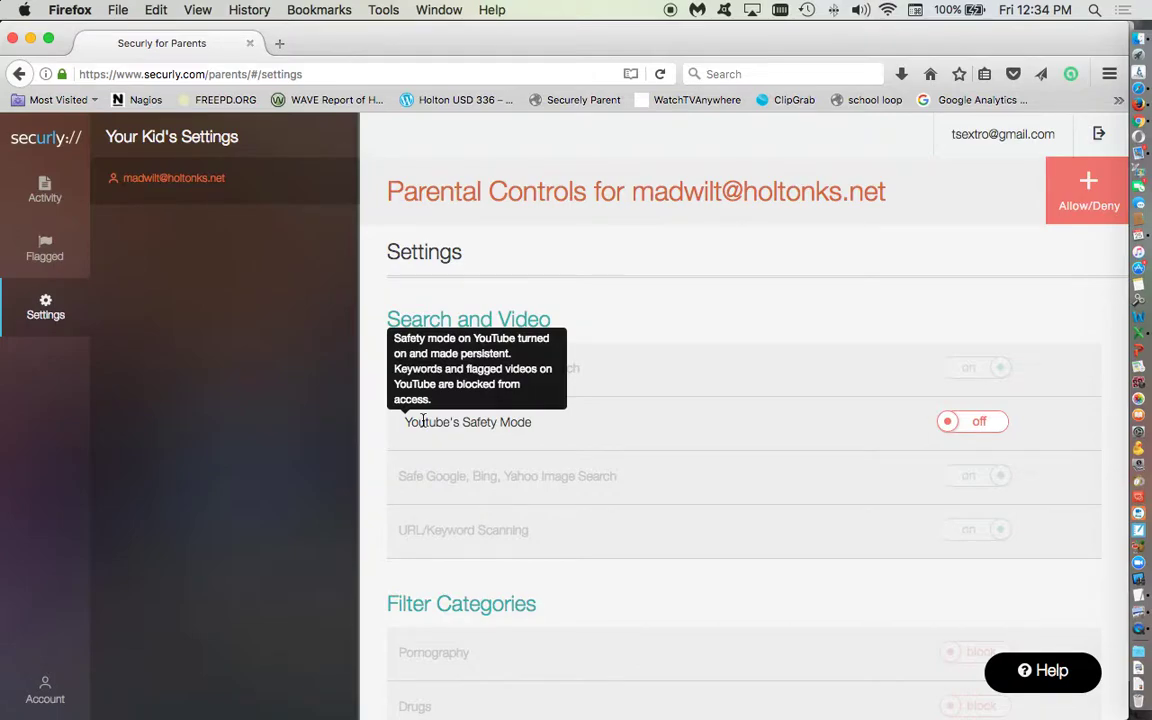